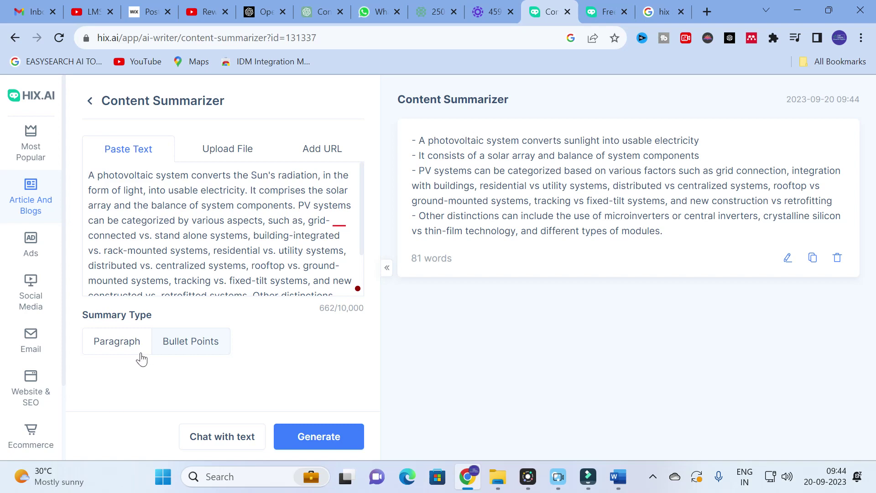
# Start a chat about the photovoltaic text from the Content Summarizer and read through the generated explanation
pyautogui.click(219, 444)
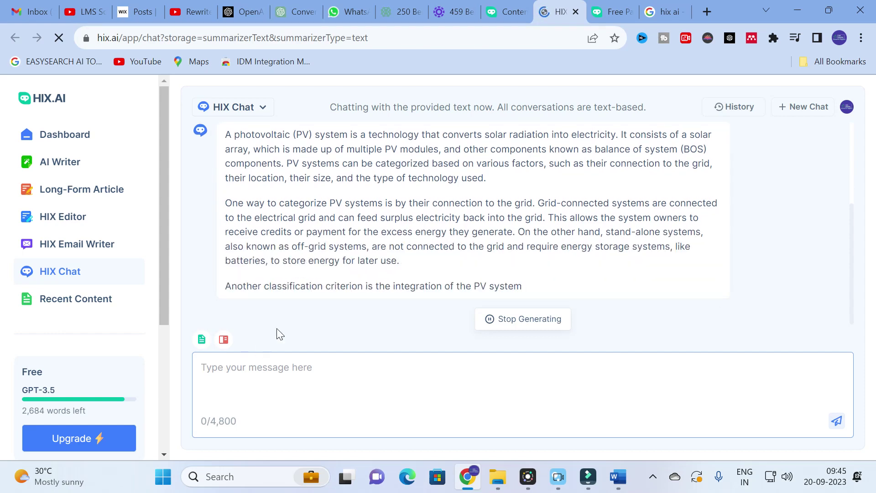
pyautogui.scroll(3, 282, 316)
pyautogui.scroll(2, 299, 281)
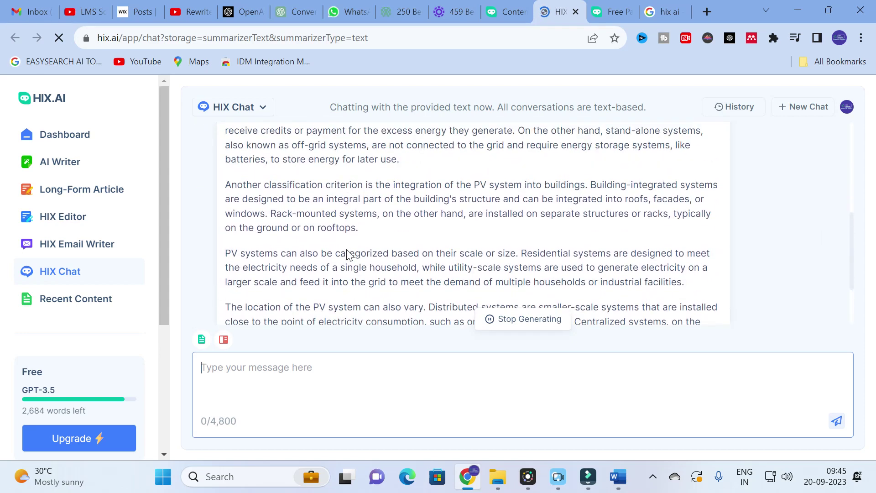
pyautogui.scroll(5, 346, 254)
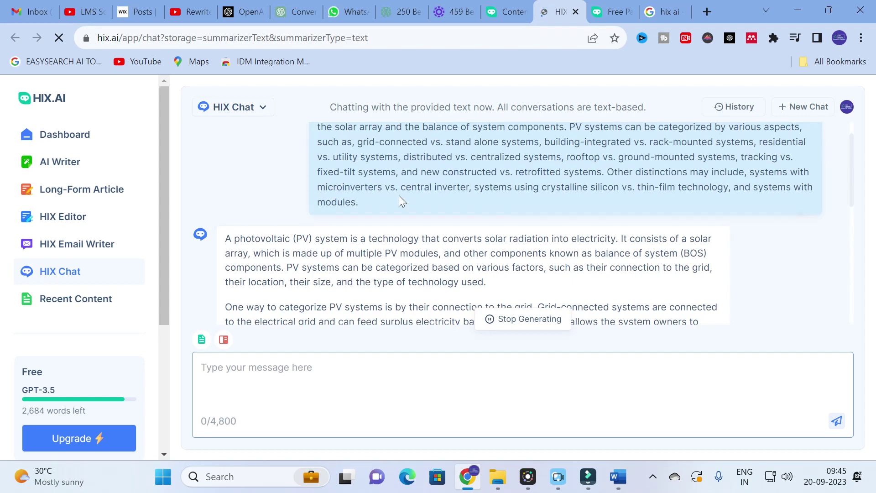
pyautogui.scroll(-7, 418, 210)
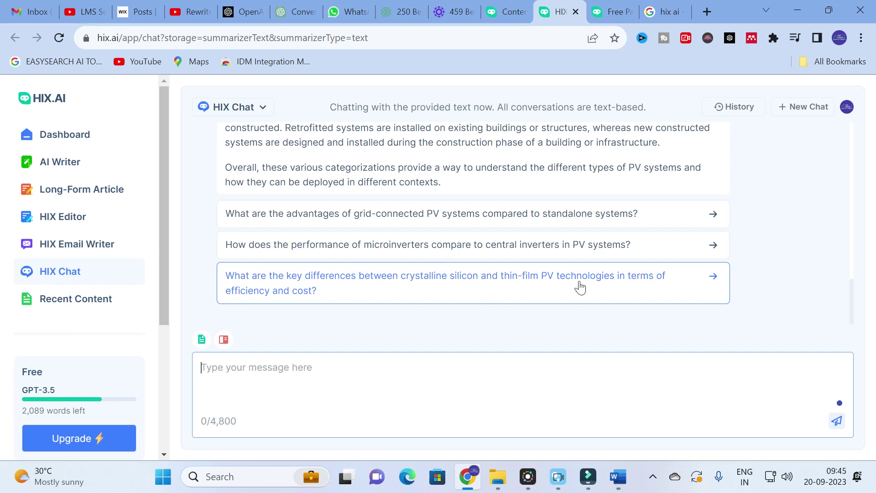
# Ask the suggested follow-up about efficiency and cost differences between crystalline silicon and thin-film PV technologies, and review the conversation
pyautogui.click(310, 282)
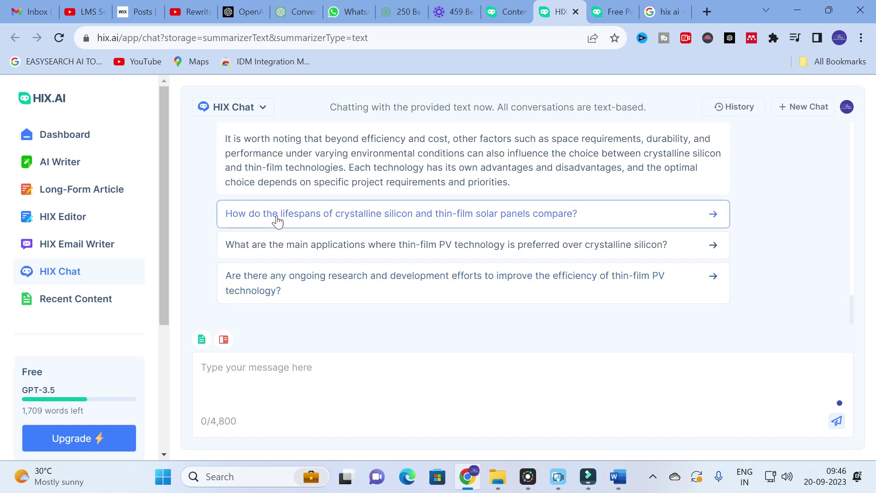
pyautogui.scroll(15, 356, 242)
pyautogui.scroll(10, 356, 242)
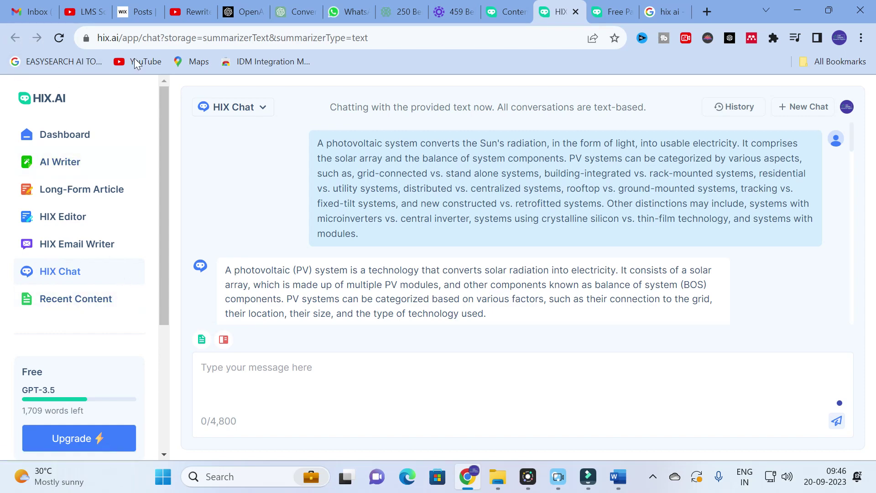
# Return from the Content Summarizer to the dashboard and open the General Article tool in One-Click Mode
pyautogui.click(506, 11)
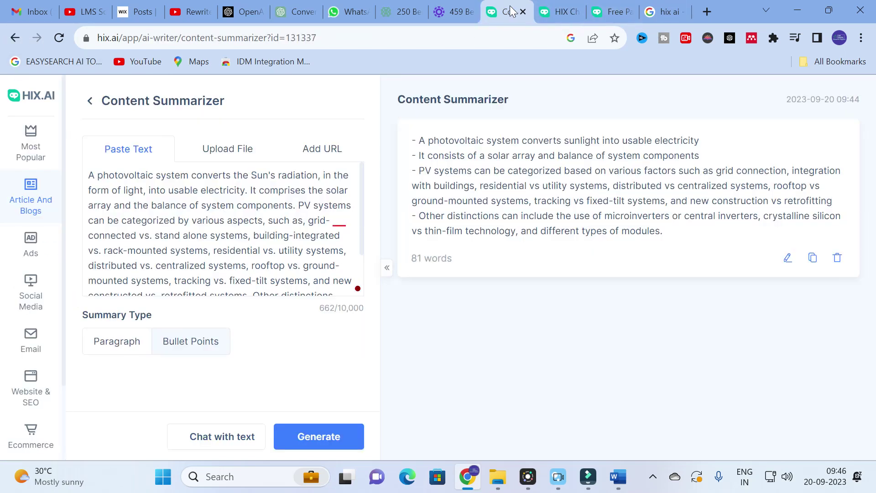
pyautogui.click(15, 38)
pyautogui.scroll(-1, 407, 209)
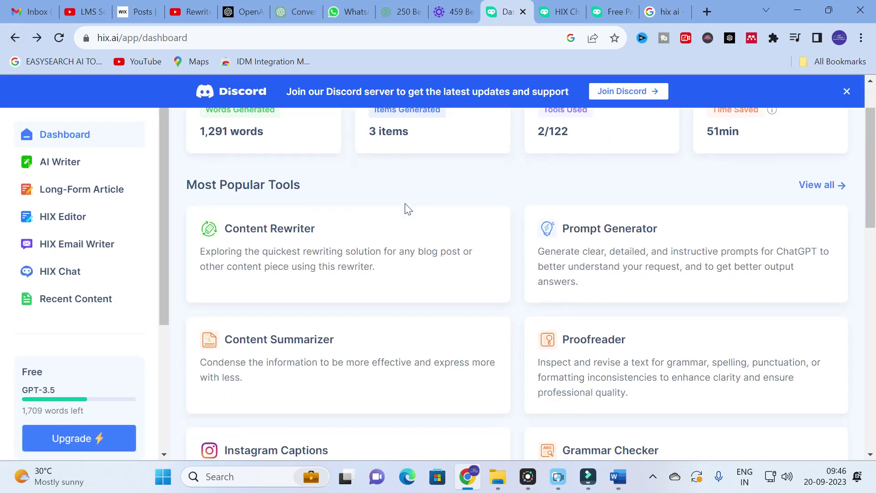
pyautogui.scroll(-8, 408, 209)
pyautogui.moveTo(281, 235)
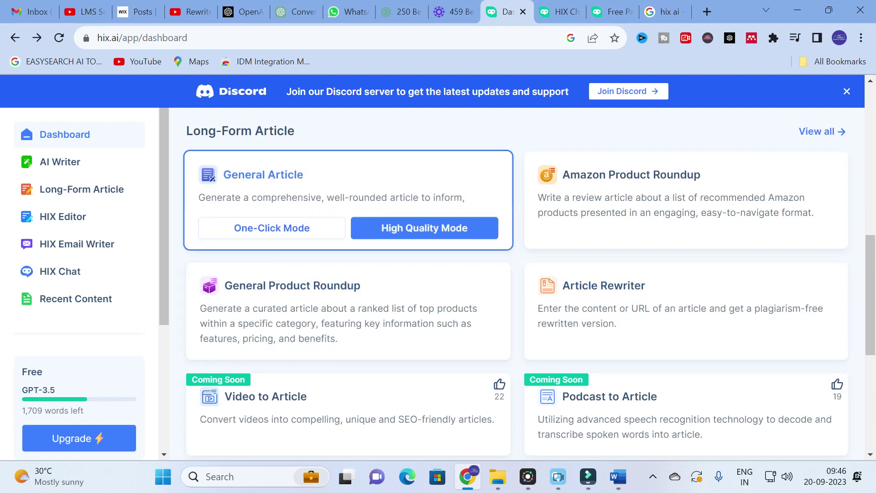
pyautogui.click(280, 183)
pyautogui.click(274, 231)
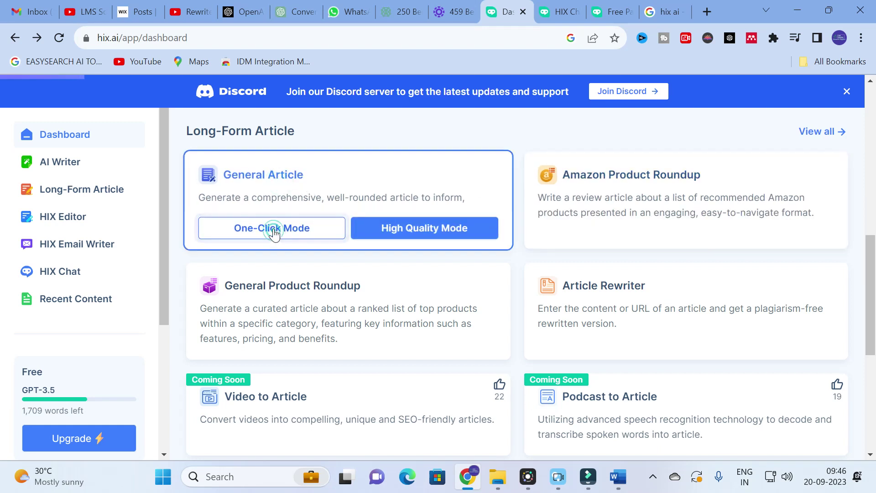
# Examine the General Article form's topic and keyword fields, point-of-view choices and language choices
pyautogui.click(281, 159)
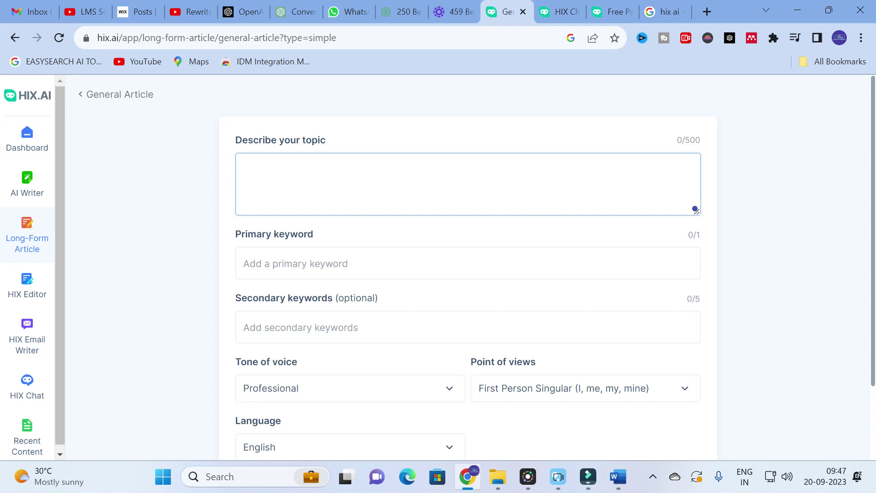
pyautogui.click(259, 257)
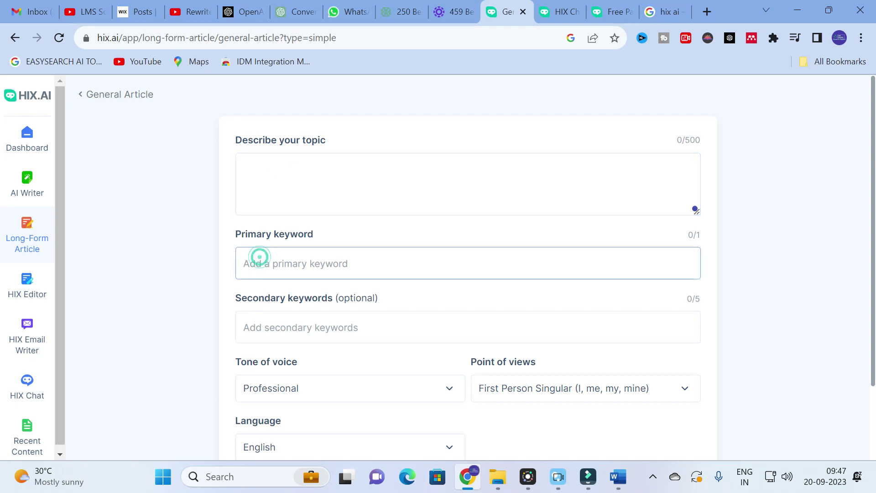
pyautogui.click(261, 337)
pyautogui.scroll(-2, 261, 338)
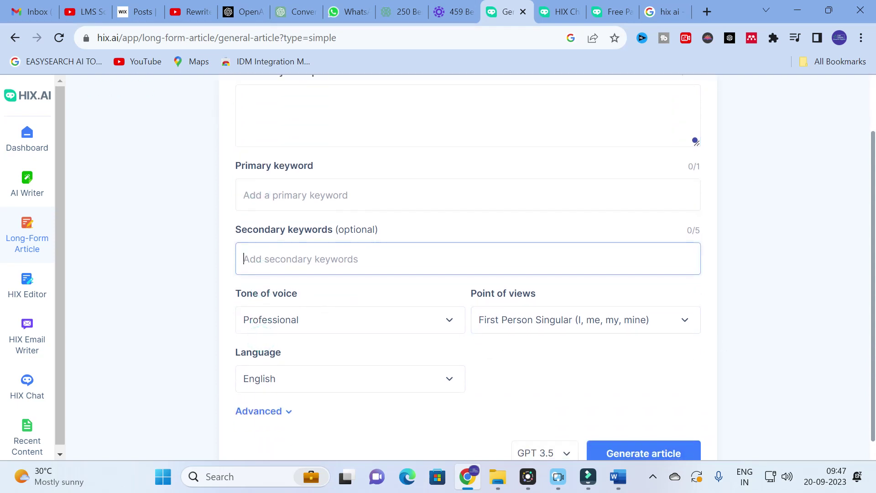
pyautogui.click(660, 324)
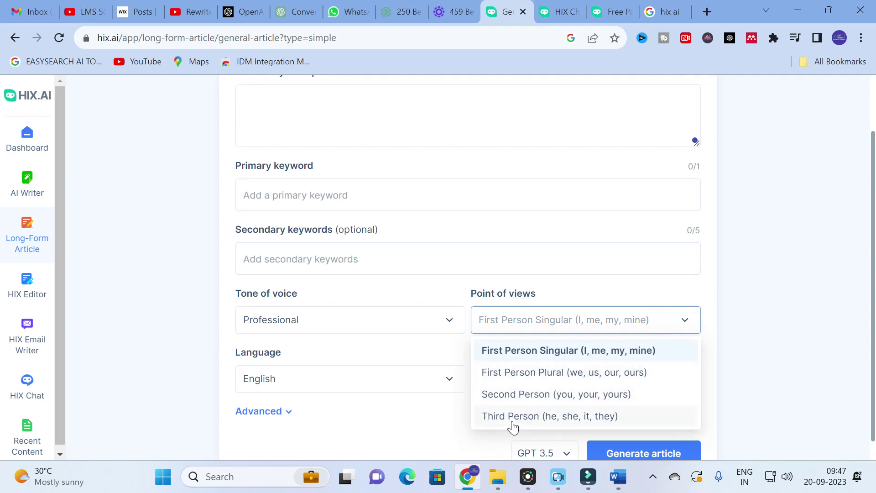
pyautogui.click(397, 381)
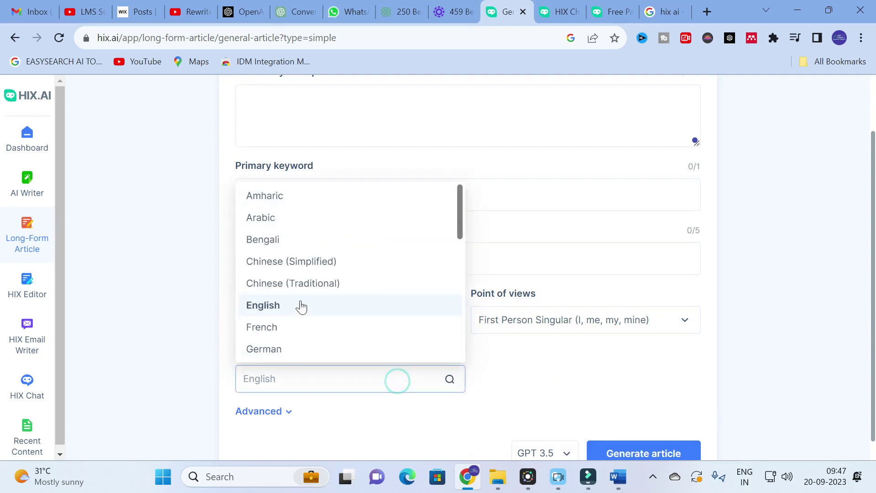
pyautogui.click(326, 420)
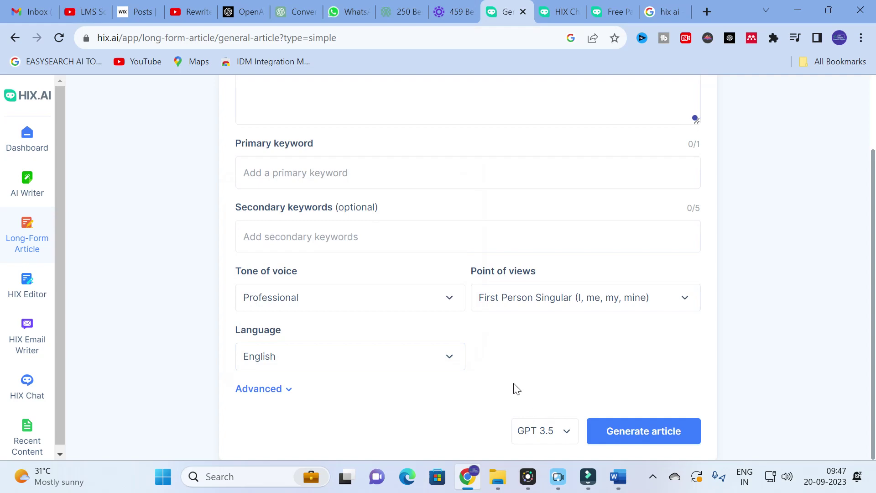
# Go back to the dashboard and open the Article Rewriter from the long-form article tools
pyautogui.click(15, 38)
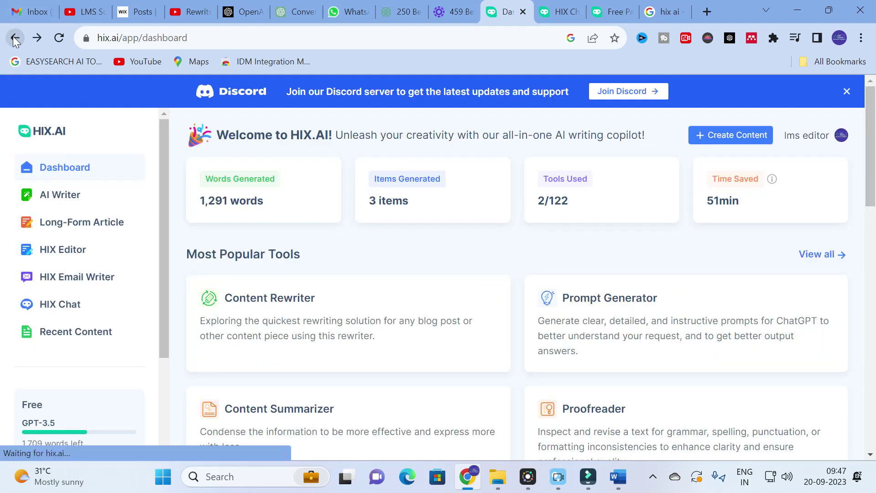
pyautogui.scroll(-8, 449, 301)
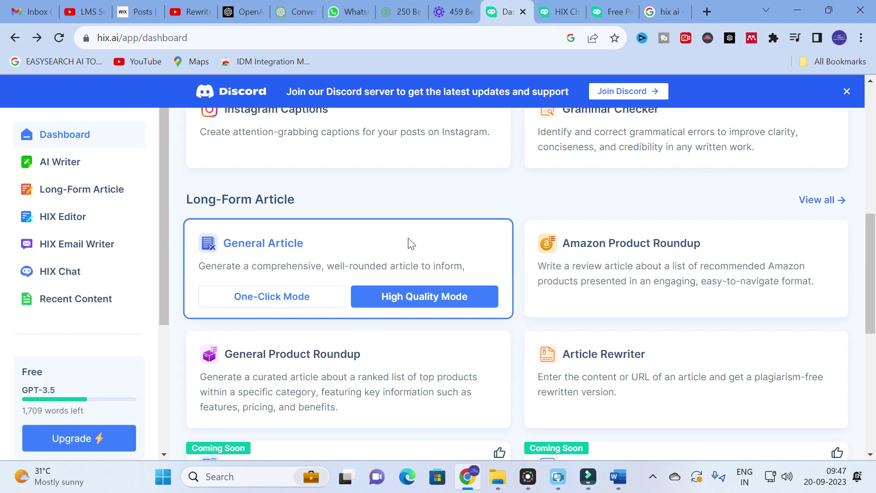
pyautogui.scroll(-4, 411, 242)
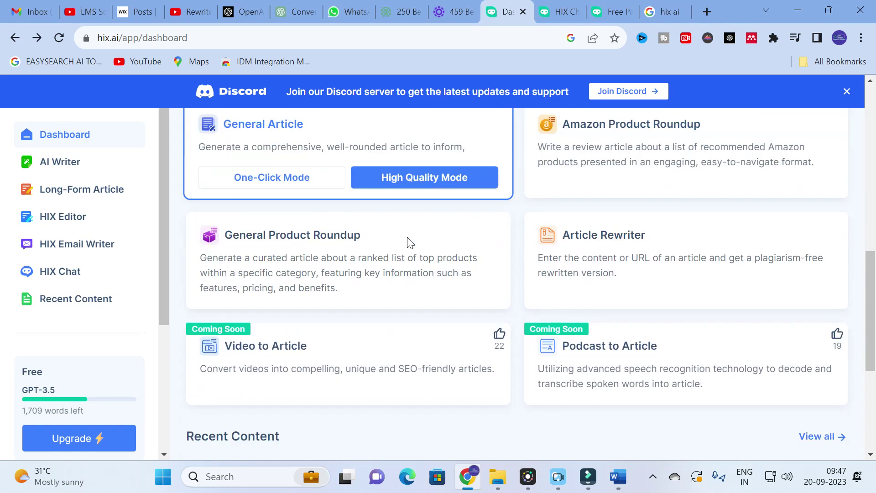
pyautogui.scroll(1, 407, 241)
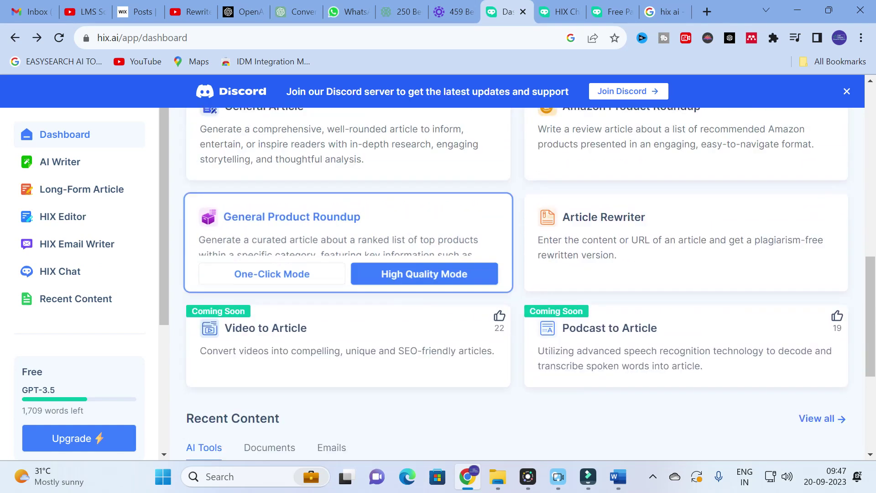
pyautogui.click(589, 216)
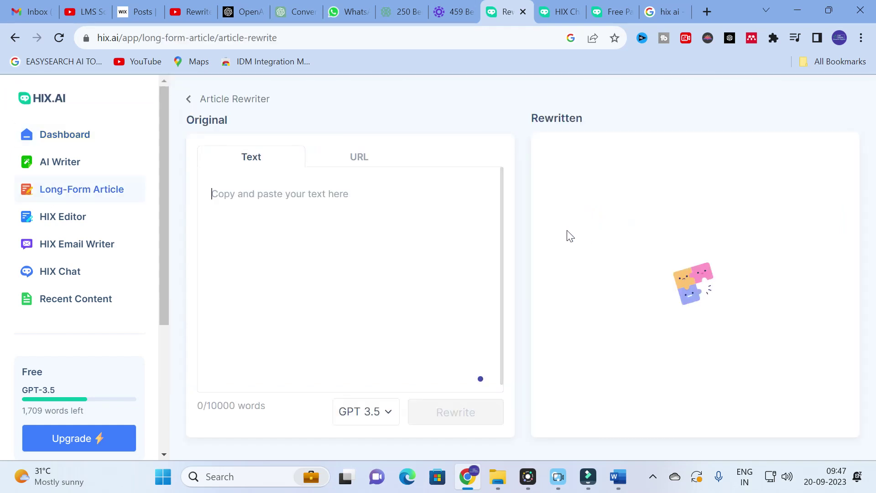
# Try to rewrite the pasted photovoltaic system passage with the Article Rewriter, and dismiss the upgrade offer
pyautogui.write("A photovoltaic system converts the Sun's radiation, in the form of light, into usable electricity. It comprises the solar array and the balance of system components. PV systems can be categorized by various aspects, such as, grid-connected vs. stand alone systems, building-integrated vs. rack-mounted systems, residential vs. utility systems, distributed vs. centralized systems, rooftop vs. ground-mounted systems, tracking vs. fixed-tilt systems, and new constructed vs. retrofitted systems. Other distinctions may include, systems with microinverters vs. central inverter, systems using crystalline silicon vs. thin-film technology, and systems with modules.")
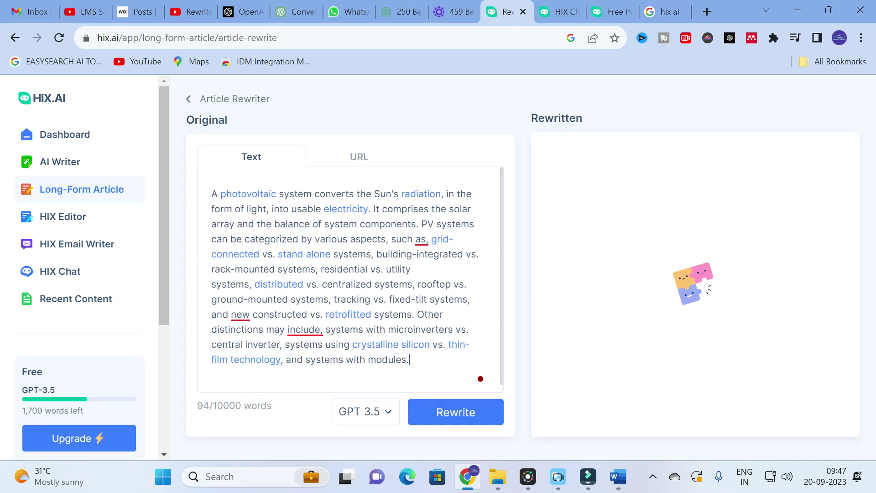
pyautogui.click(469, 425)
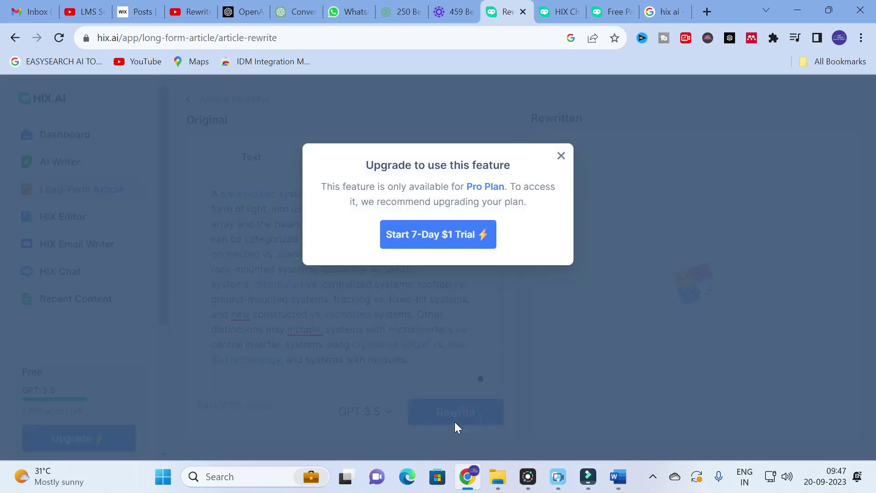
pyautogui.click(561, 157)
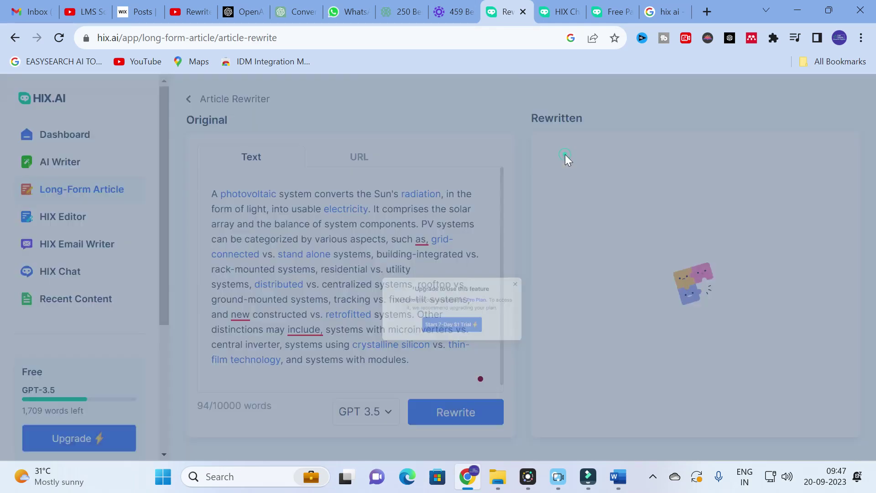
# Return to the dashboard and examine its popular tools, long-form article tools and recent content
pyautogui.click(15, 37)
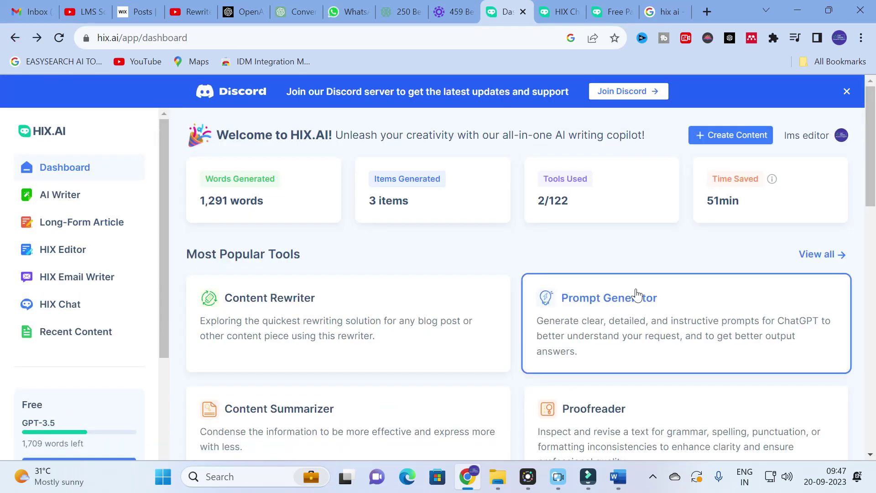
pyautogui.scroll(-1, 630, 319)
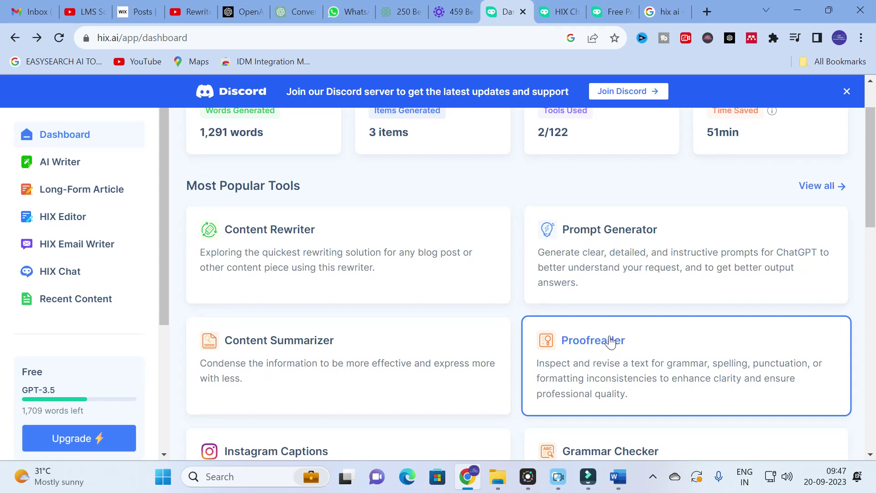
pyautogui.scroll(-1, 607, 342)
pyautogui.scroll(-5, 607, 340)
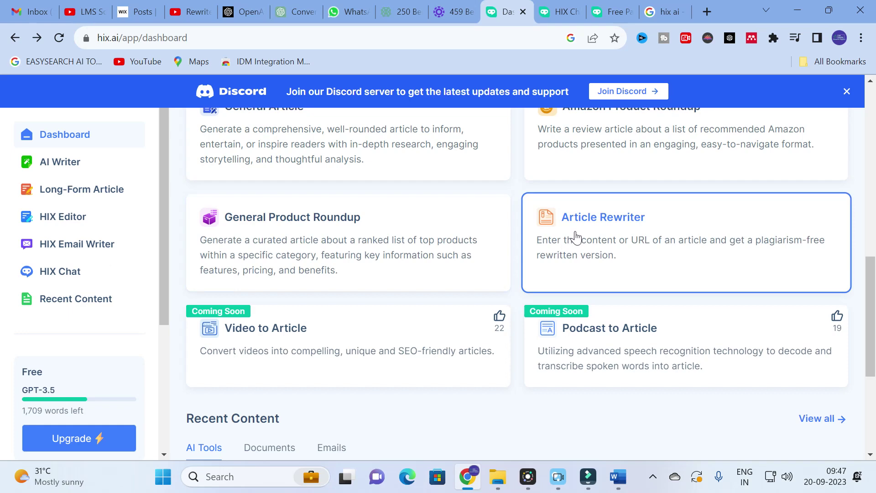
pyautogui.scroll(-5, 576, 236)
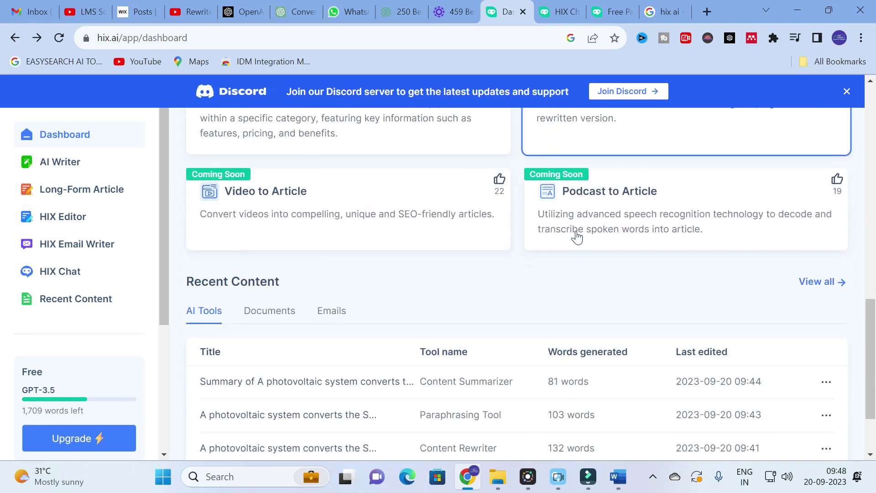
pyautogui.scroll(12, 577, 238)
pyautogui.scroll(6, 576, 242)
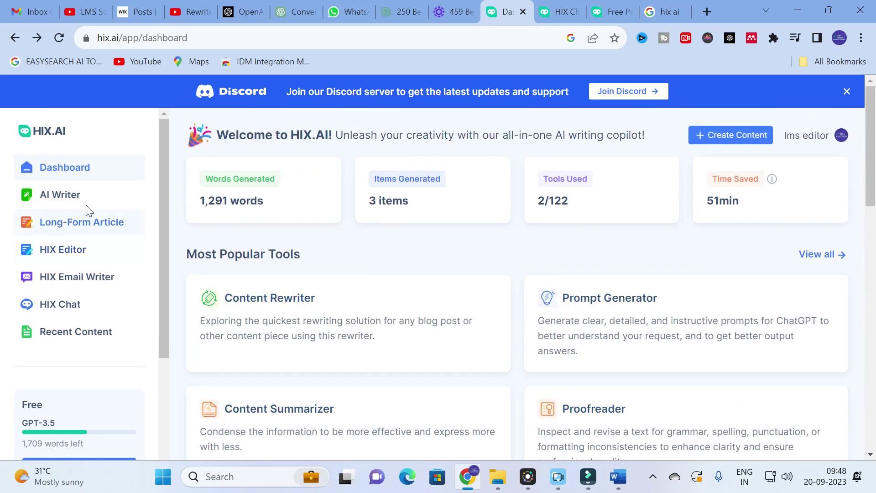
# Open the AI Writer collection and view its Article And Blogs and General writing categories
pyautogui.click(70, 195)
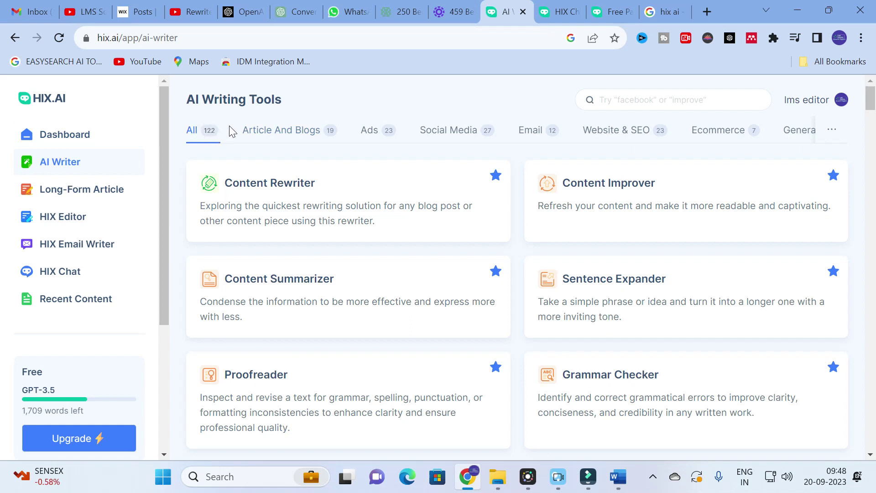
pyautogui.click(287, 134)
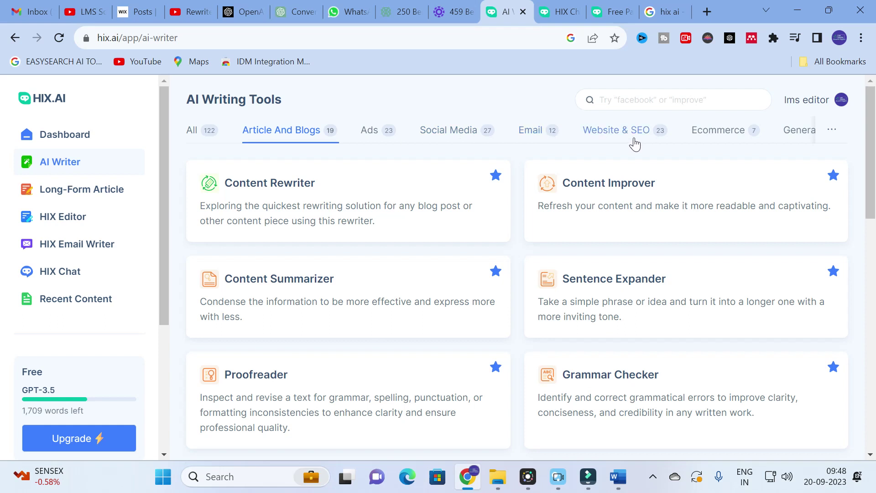
pyautogui.moveTo(834, 137)
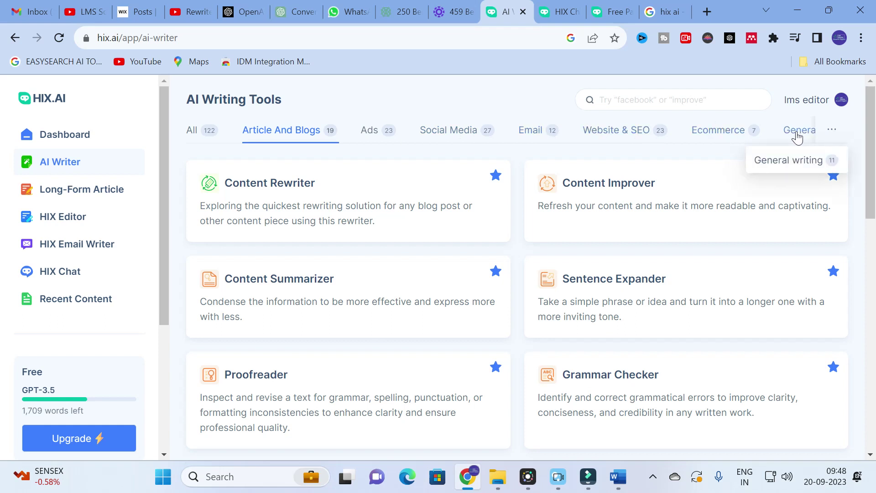
pyautogui.click(785, 160)
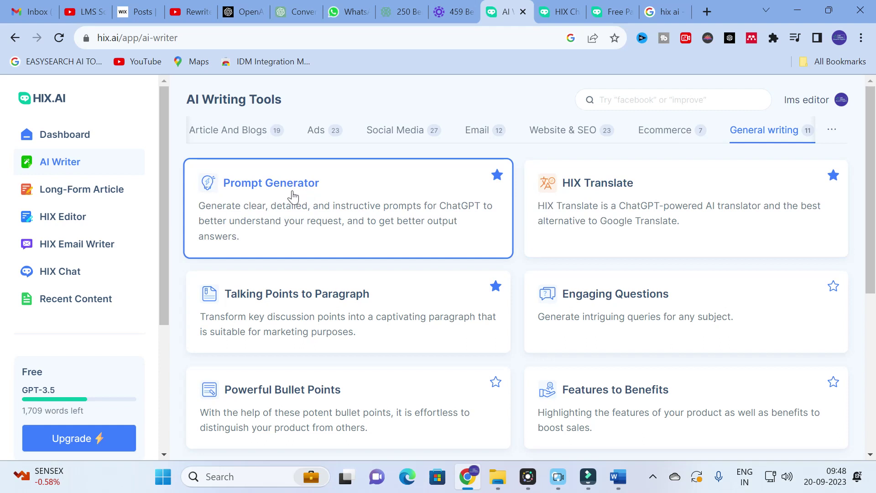
# Open the Prompt Generator and generate an English prompt for the purpose "write a literature survey"
pyautogui.click(272, 186)
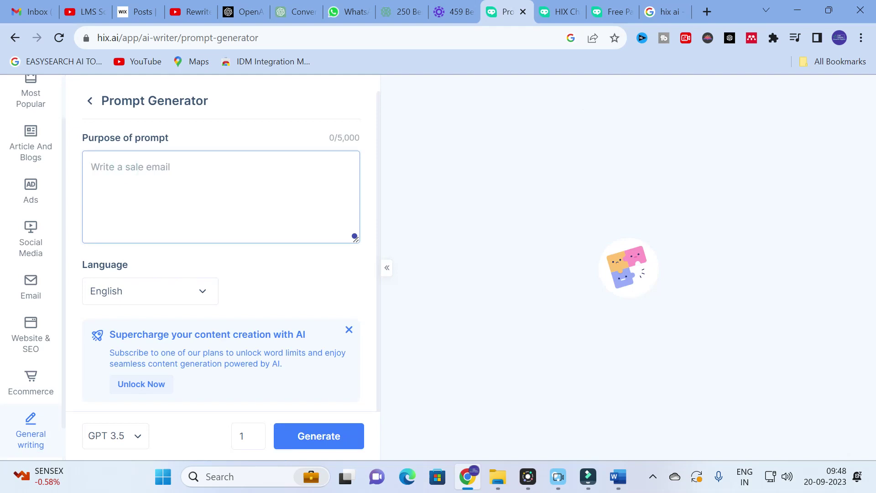
pyautogui.write('wri')
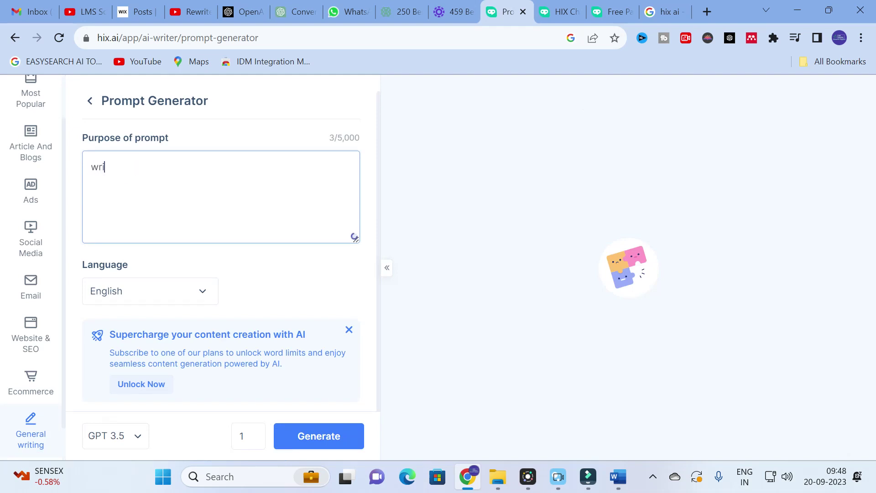
pyautogui.write('te a literature survey')
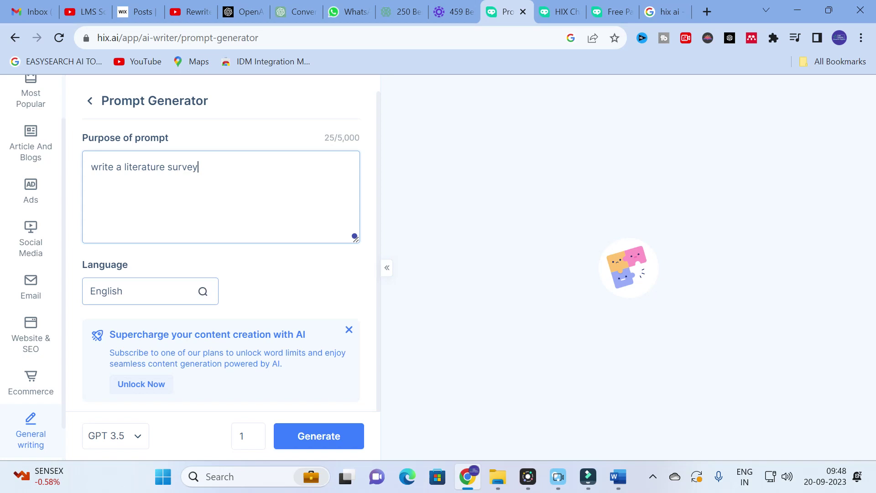
pyautogui.click(160, 294)
pyautogui.click(138, 226)
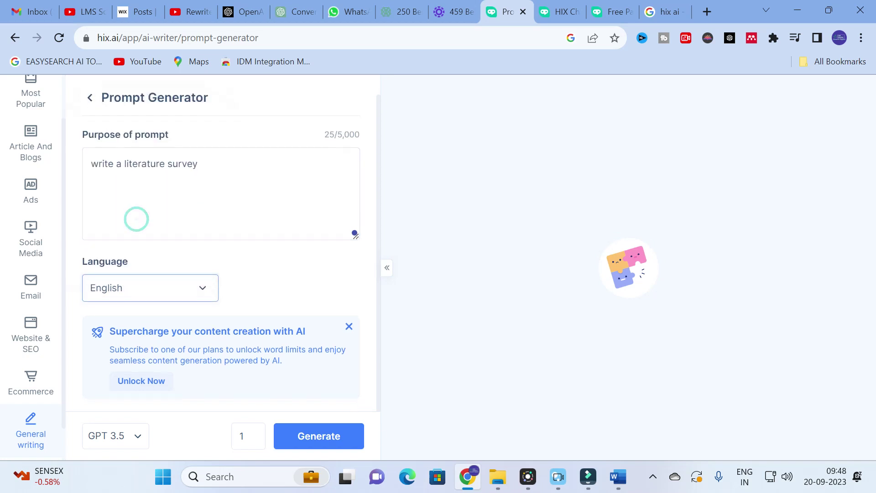
pyautogui.click(329, 440)
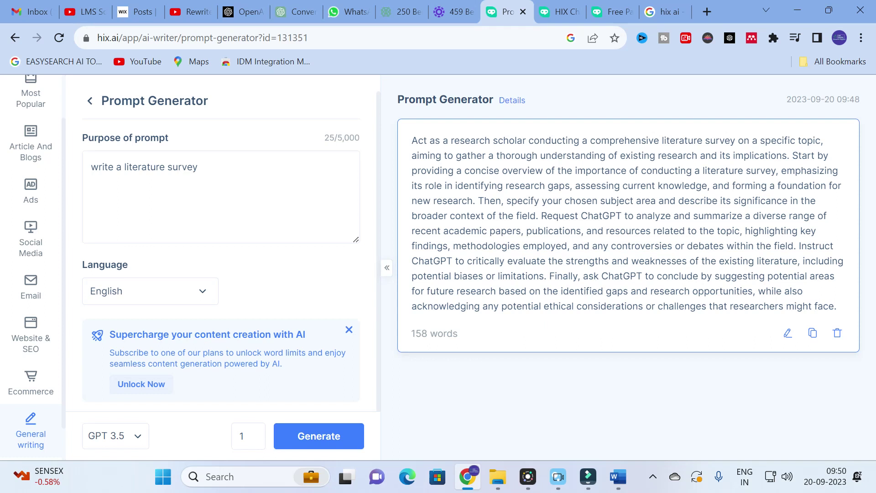
# Copy the whole generated literature survey prompt into a new blank Word document, and return to HIX.AI in the browser
pyautogui.moveTo(412, 137); pyautogui.dragTo(839, 306)
pyautogui.hotkey('ctrl', 'c')
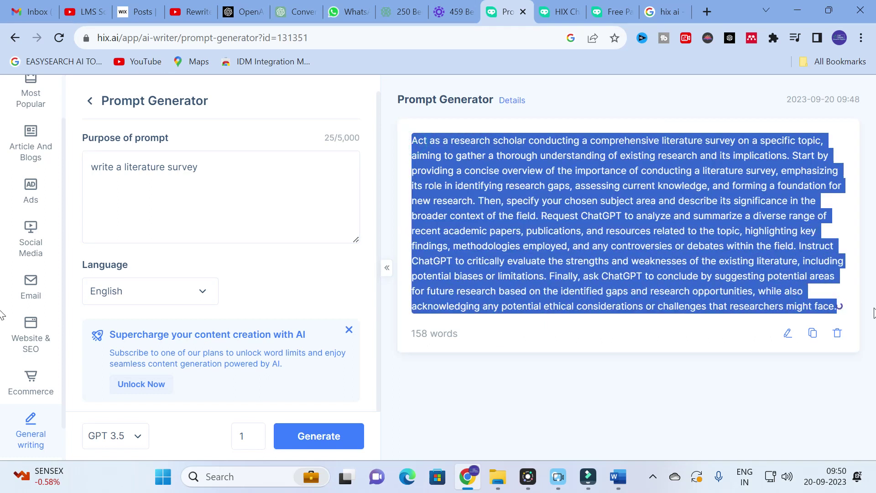
pyautogui.click(616, 478)
pyautogui.click(15, 45)
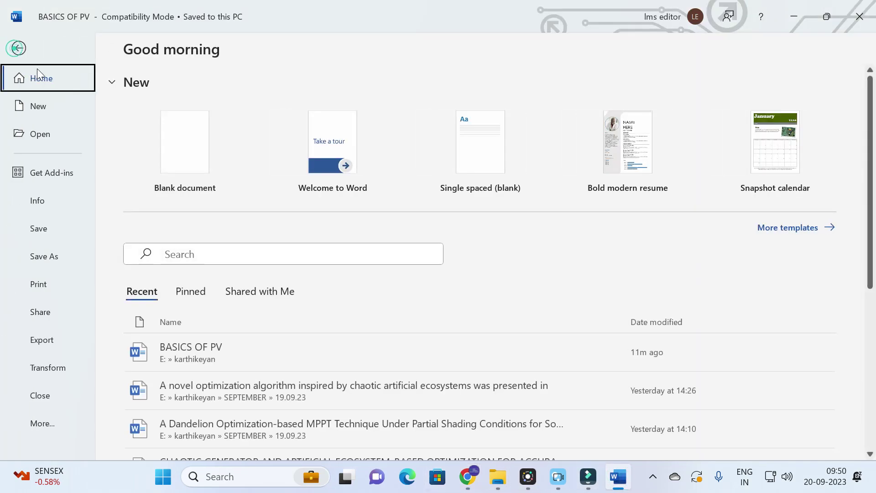
pyautogui.click(39, 105)
pyautogui.click(185, 151)
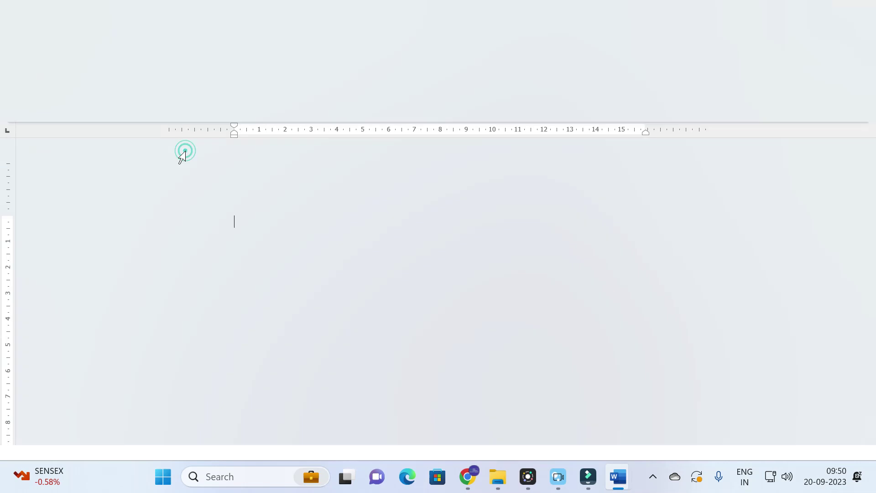
pyautogui.hotkey('ctrl', 'v')
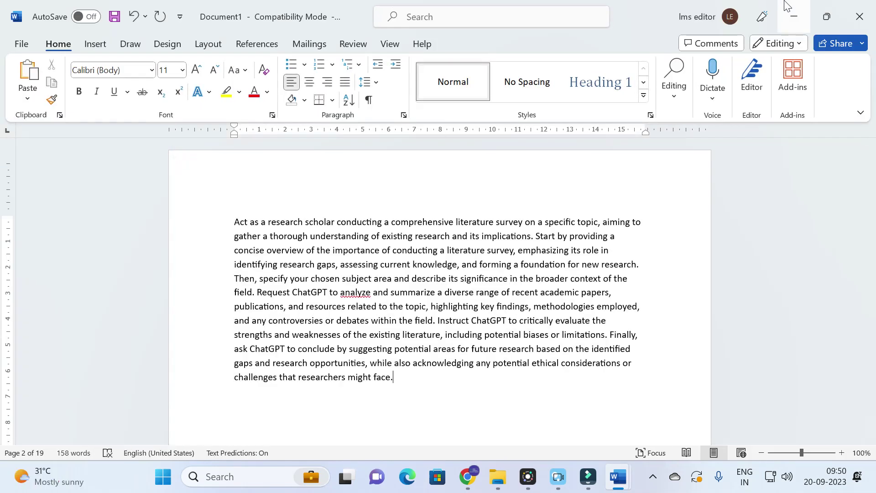
pyautogui.click(793, 10)
pyautogui.click(794, 13)
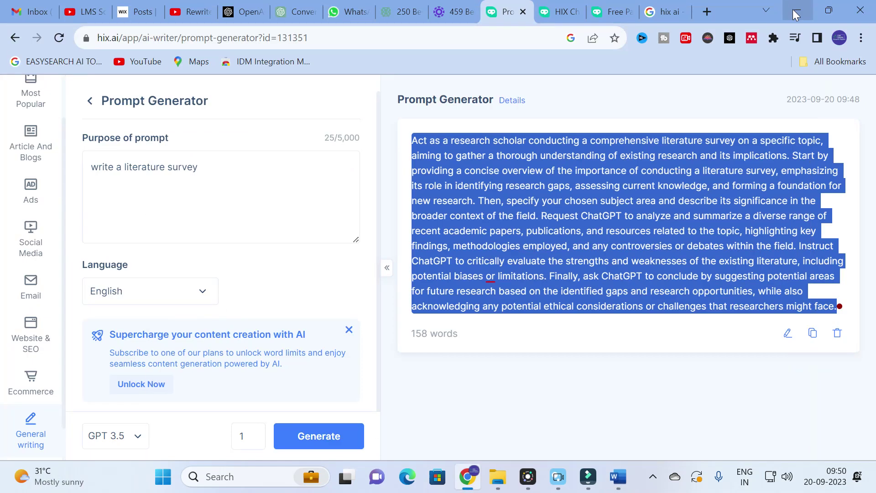
pyautogui.click(547, 426)
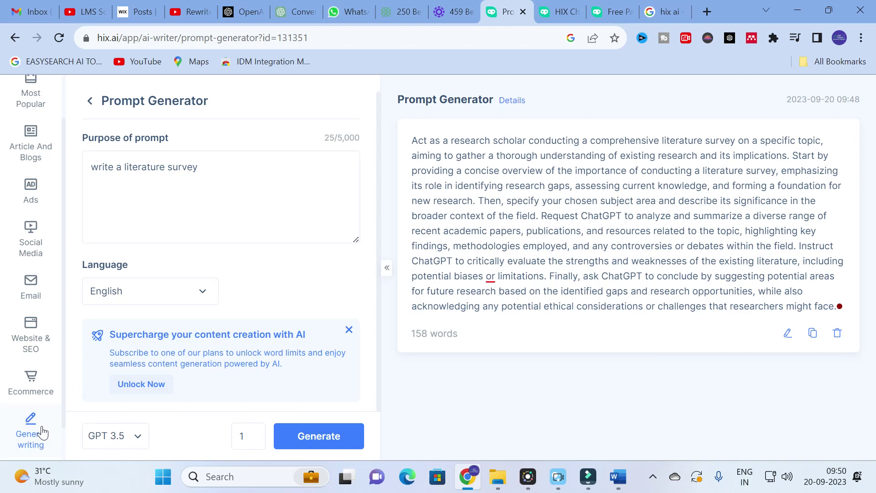
# Go back to the AI Writer collection and look through its General writing tools down to QUEST Formula
pyautogui.click(12, 38)
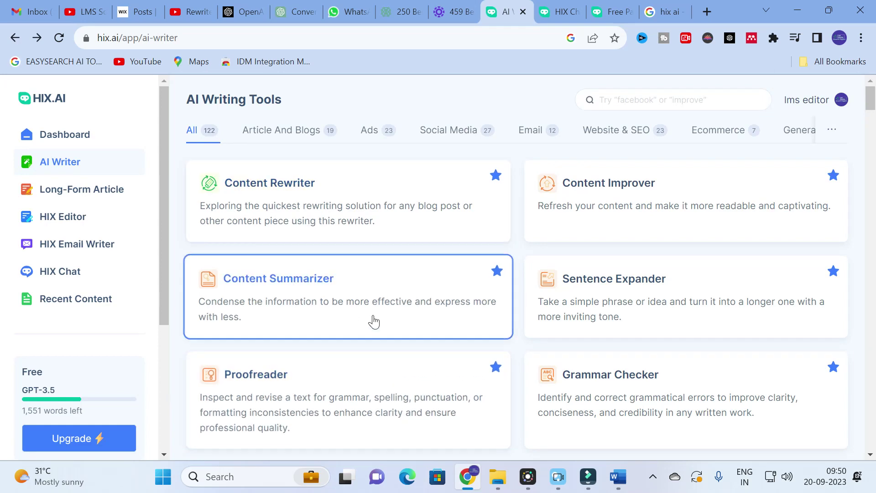
pyautogui.scroll(-3, 371, 315)
pyautogui.scroll(3, 369, 314)
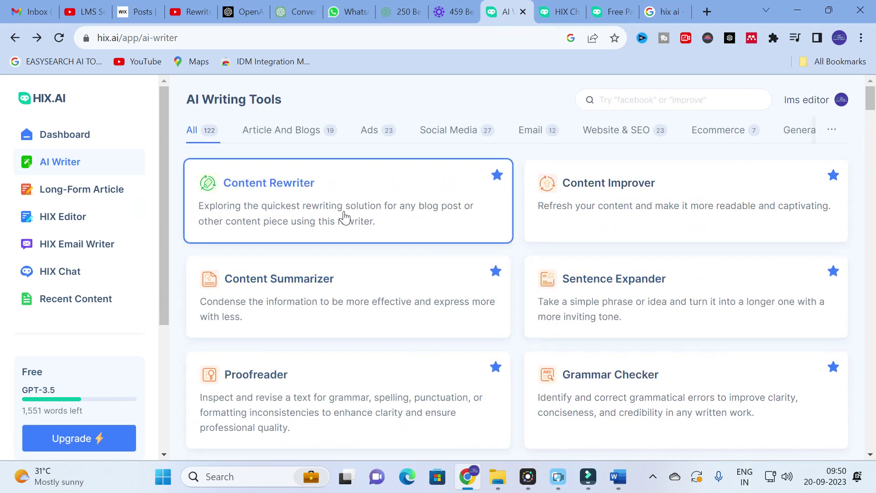
pyautogui.click(802, 130)
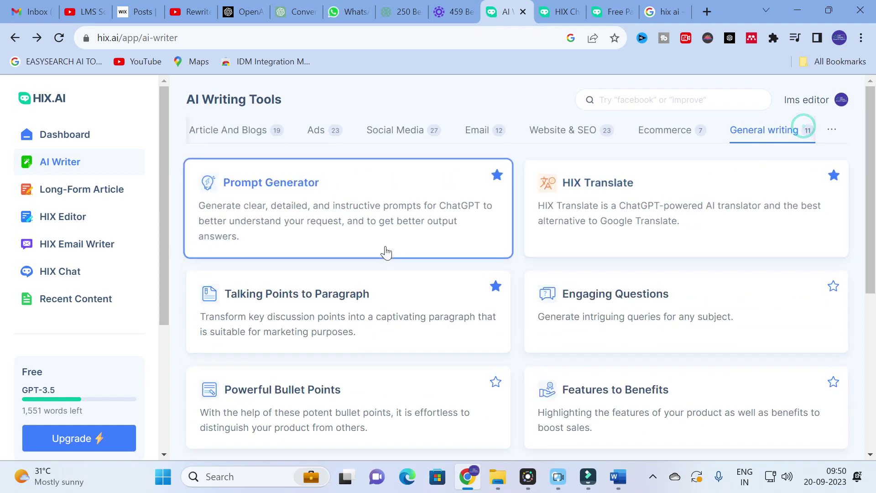
pyautogui.scroll(-3, 362, 238)
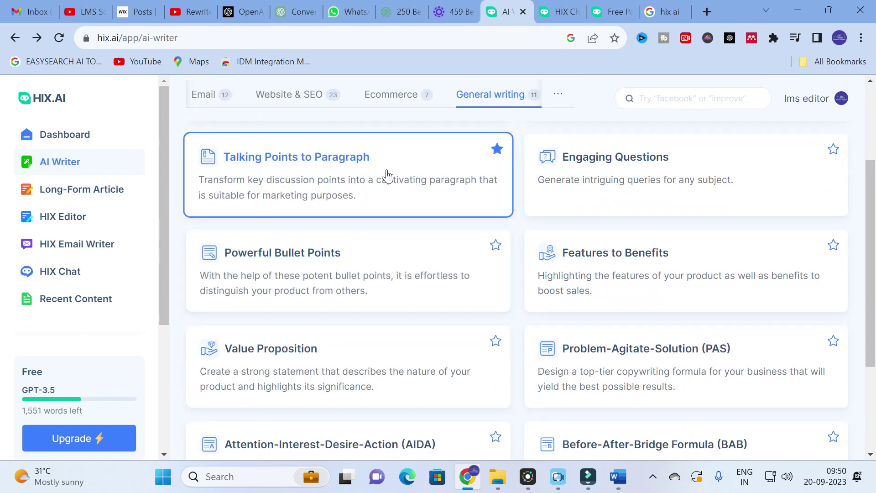
pyautogui.scroll(-3, 589, 173)
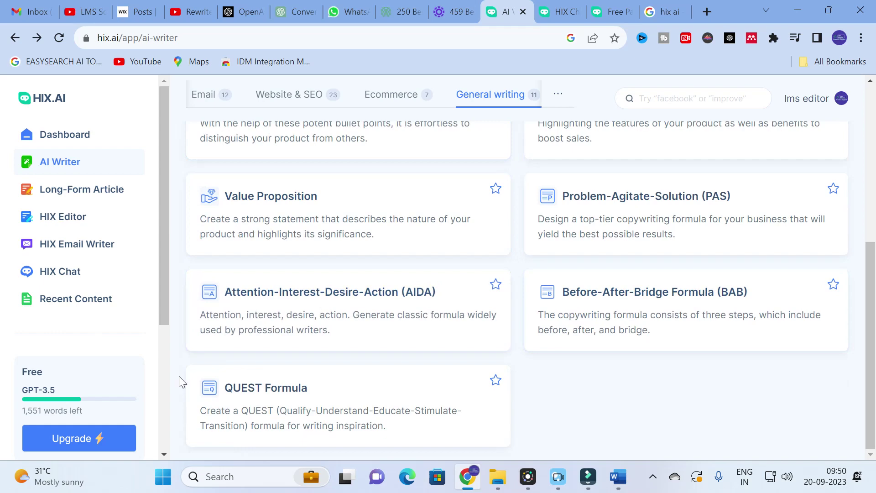
pyautogui.scroll(2, 286, 364)
pyautogui.scroll(5, 287, 363)
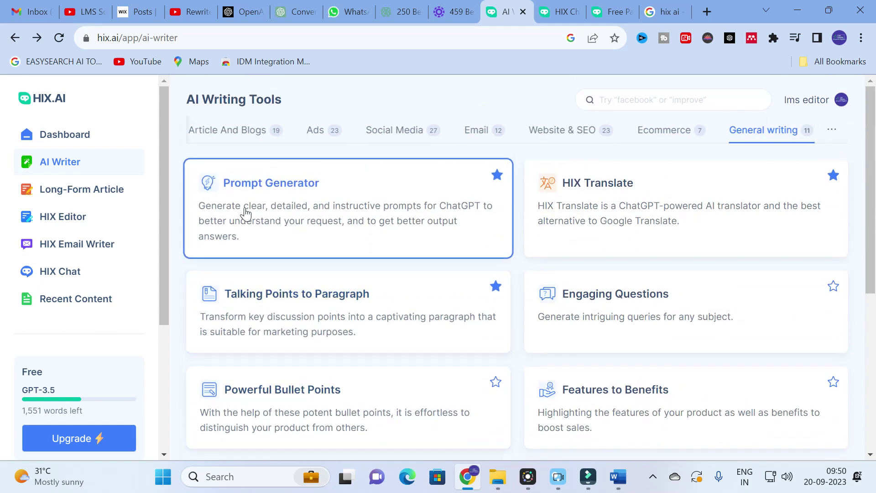
# Examine the Article And Blogs writing tools, from Content Rewriter down to Plagiarism Checker
pyautogui.click(231, 131)
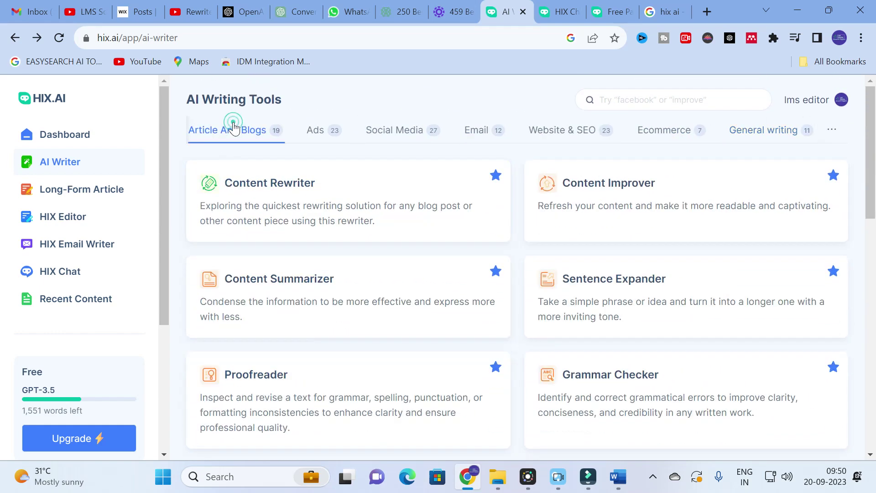
pyautogui.scroll(-3, 283, 180)
pyautogui.scroll(5, 282, 181)
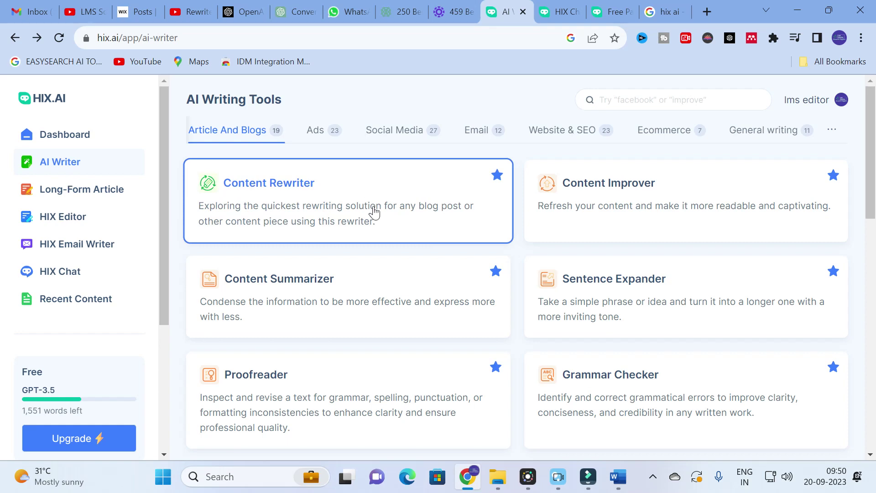
pyautogui.scroll(-2, 372, 211)
pyautogui.scroll(-5, 374, 228)
pyautogui.scroll(-1, 451, 231)
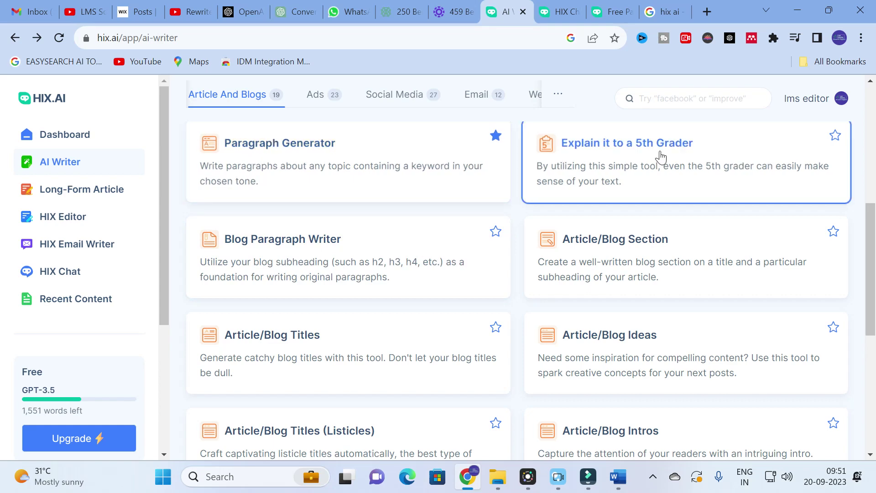
pyautogui.scroll(-2, 447, 344)
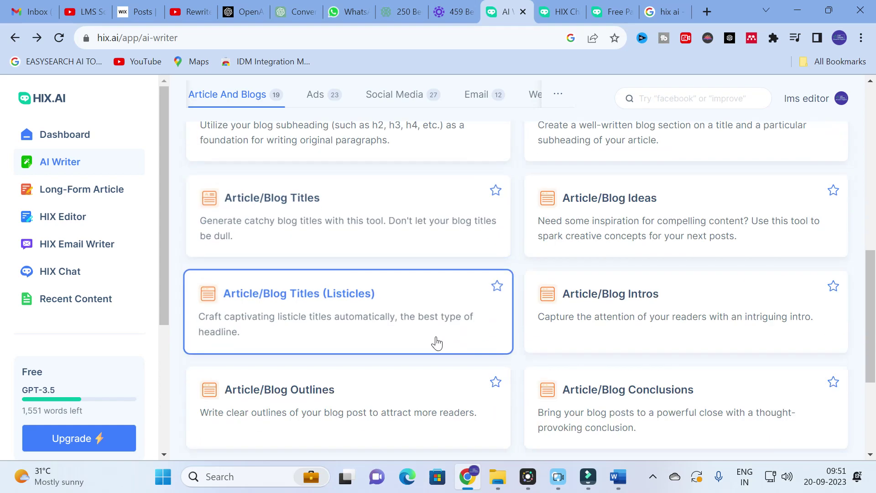
pyautogui.scroll(-2, 315, 351)
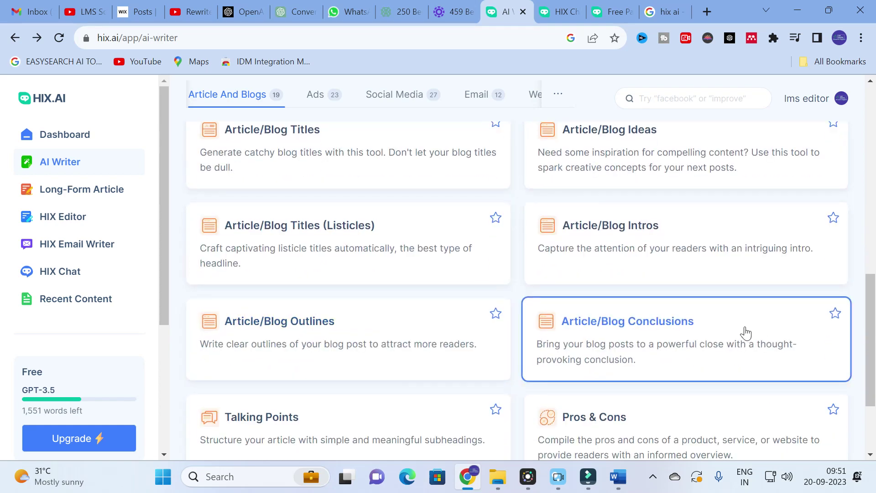
pyautogui.scroll(-2, 713, 329)
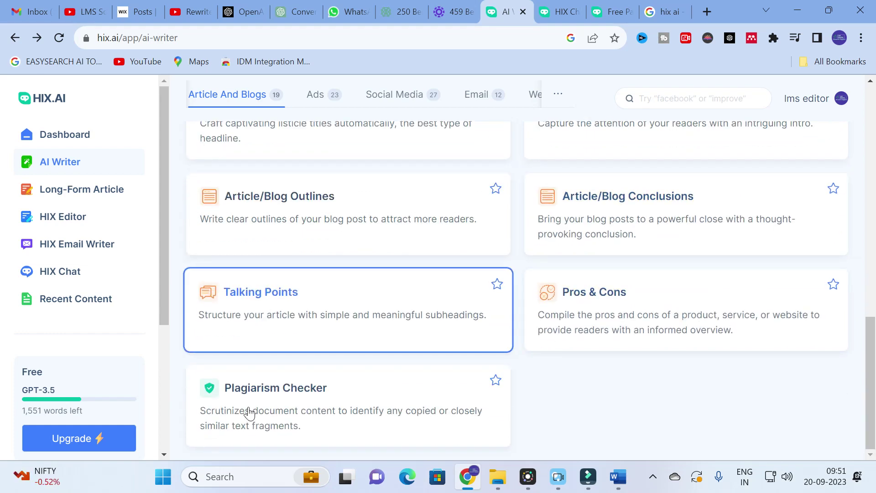
pyautogui.scroll(15, 279, 398)
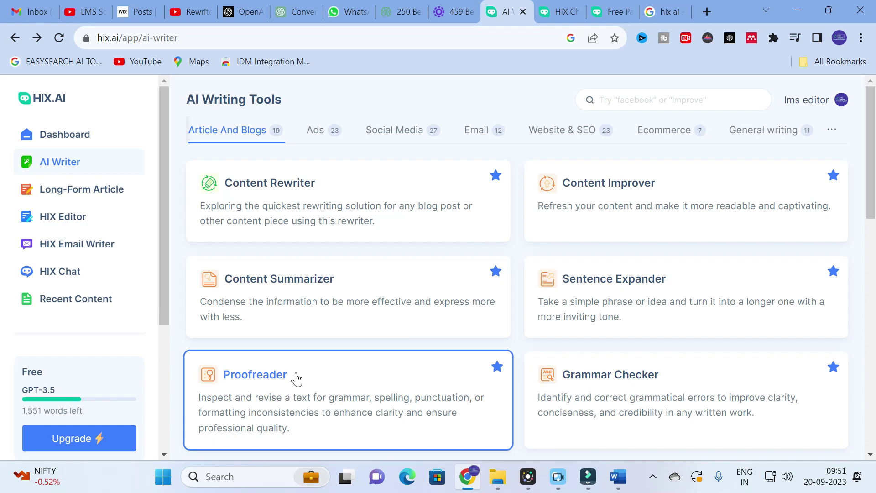
# Open the upgrade offer, compare the annual Basic and Pro plans' prices and features, and close it
pyautogui.click(85, 445)
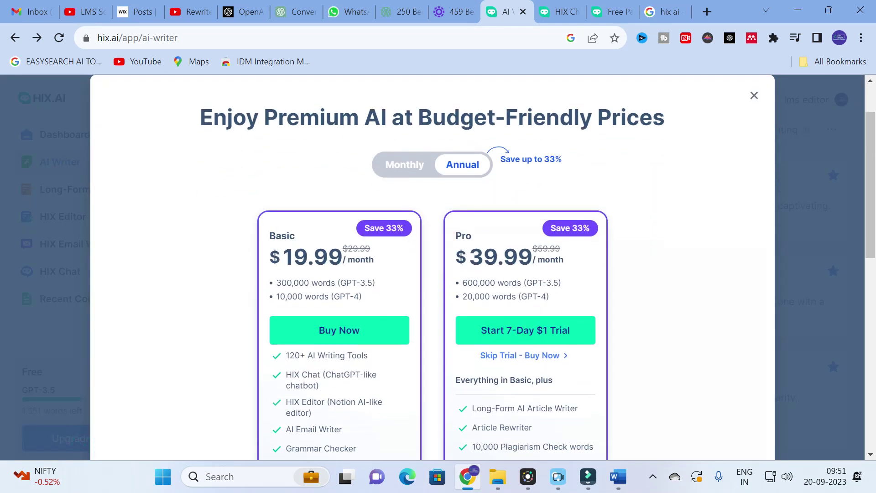
pyautogui.scroll(-1, 313, 260)
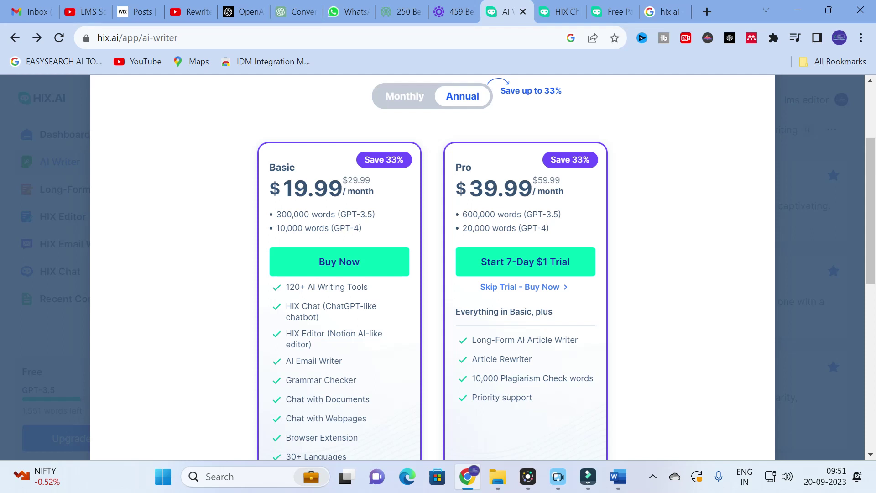
pyautogui.scroll(-1, 342, 288)
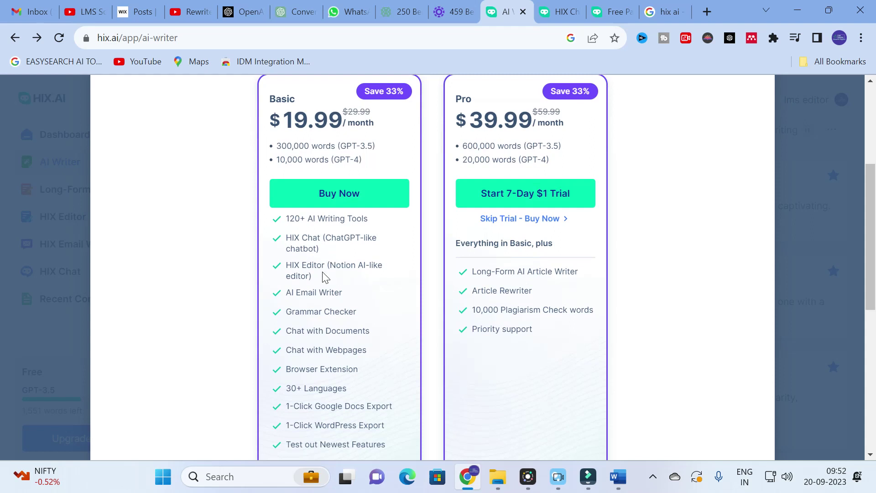
pyautogui.scroll(-1, 348, 269)
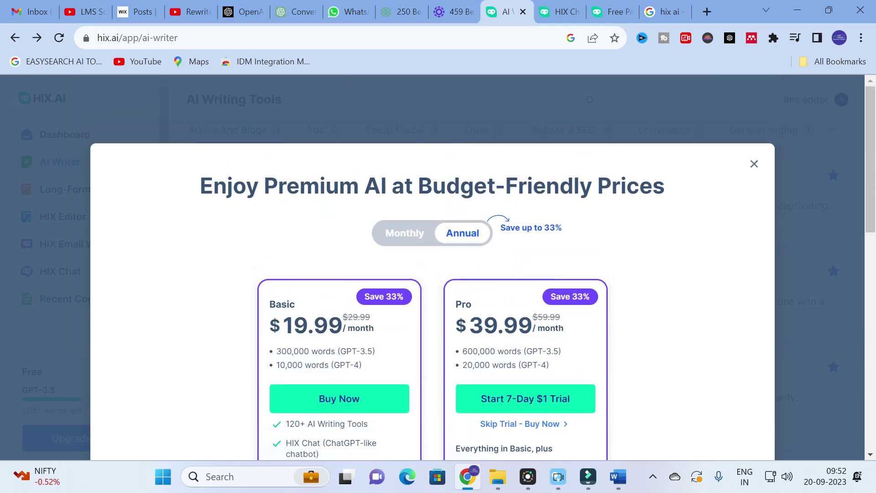
pyautogui.scroll(4, 339, 243)
pyautogui.scroll(-1, 479, 280)
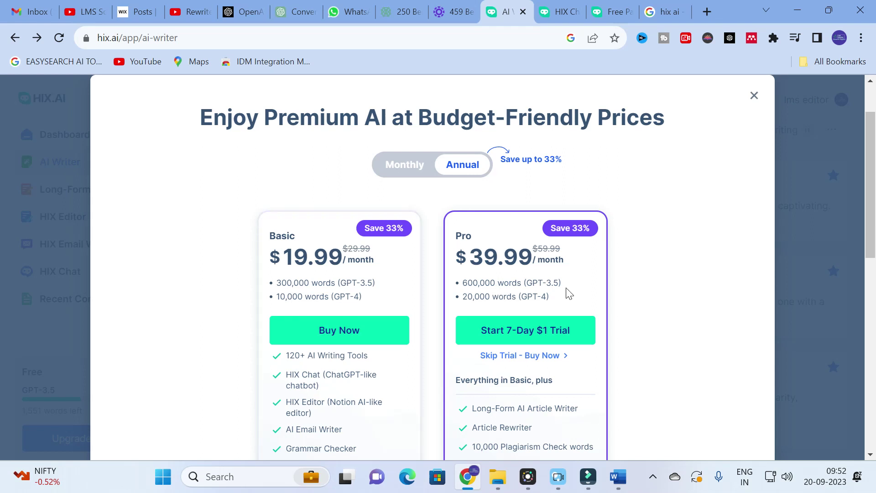
pyautogui.click(754, 95)
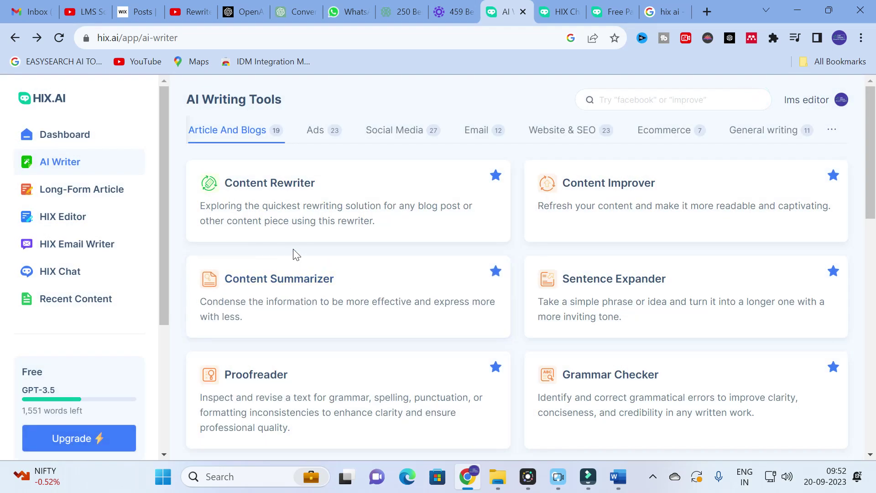